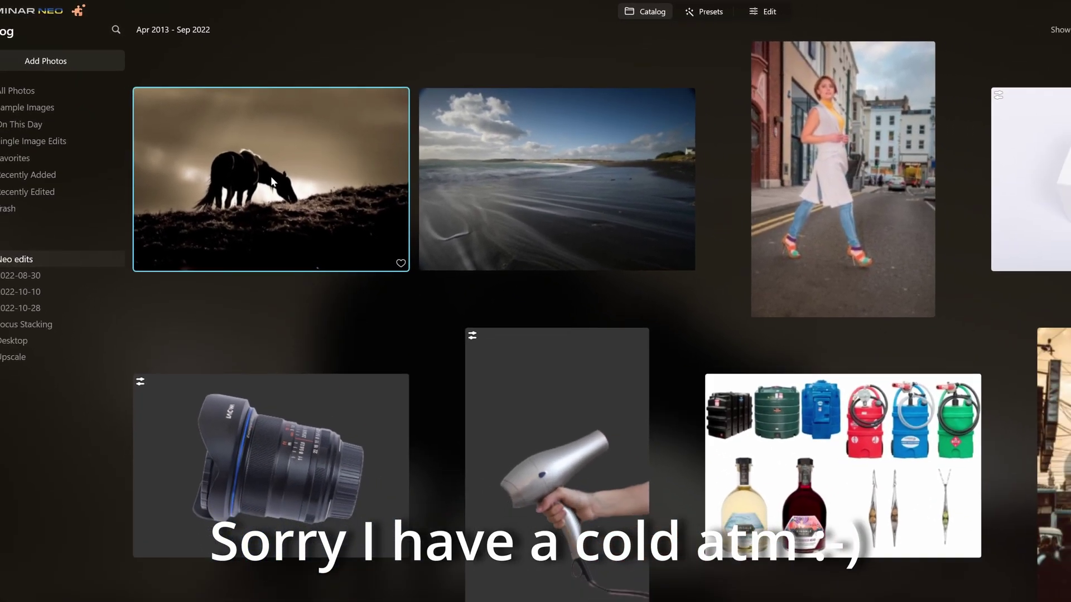
- Load the Wild Horse photo into Upscale and upscale it at 2x
{"action": "left_click_drag", "start_coordinate": [270, 175], "coordinate": [688, 316]}
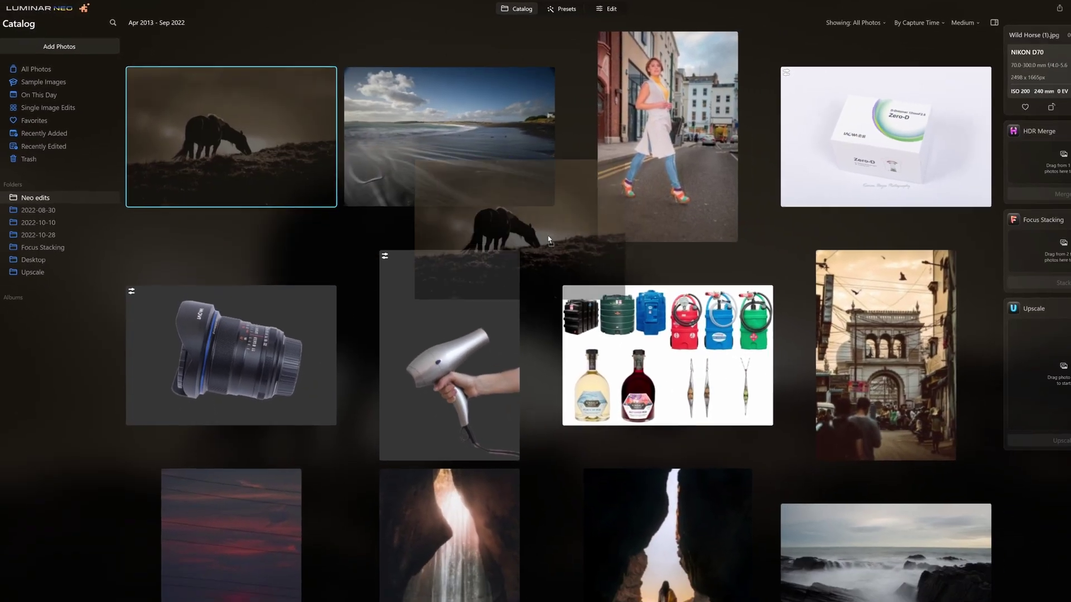
{"action": "left_click_drag", "start_coordinate": [549, 239], "coordinate": [1026, 340]}
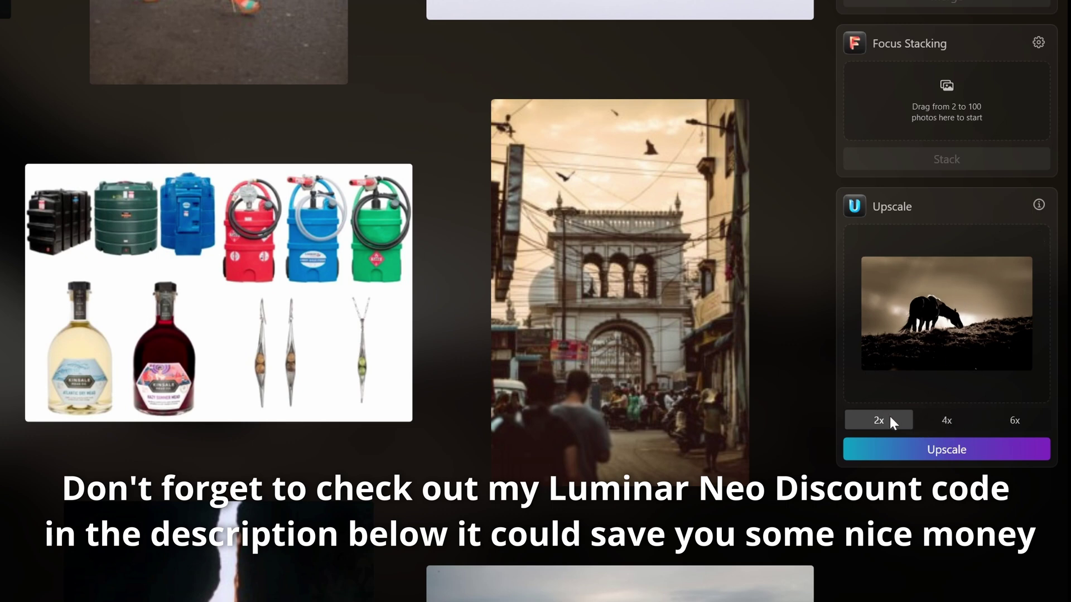
{"action": "left_click", "coordinate": [968, 446]}
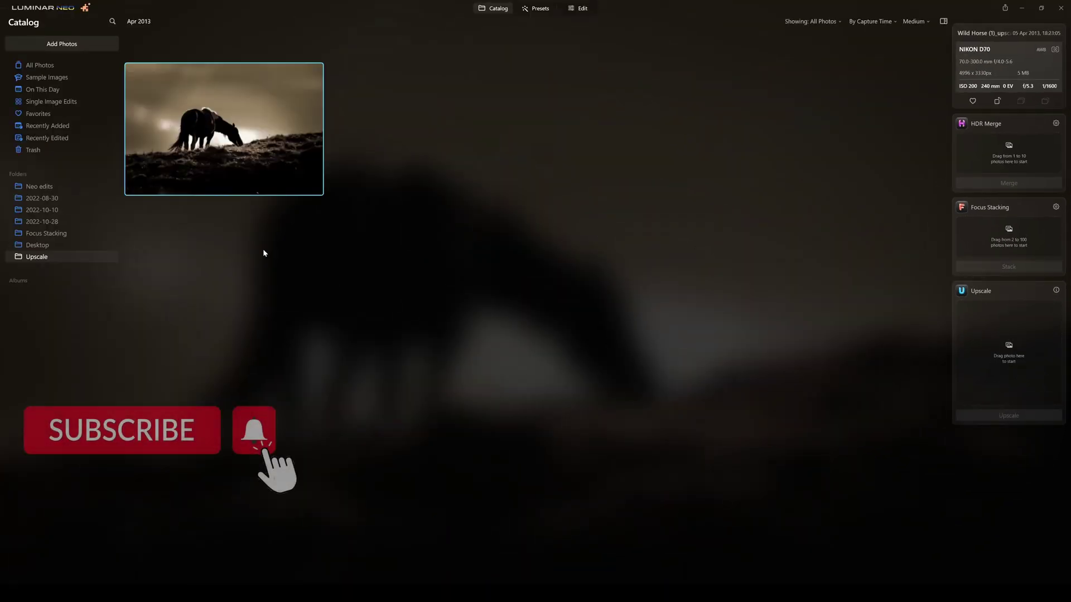
- Inspect the 2x upscaled horse photo zoomed to 80%, then return to the grid
{"action": "double_click", "coordinate": [225, 140]}
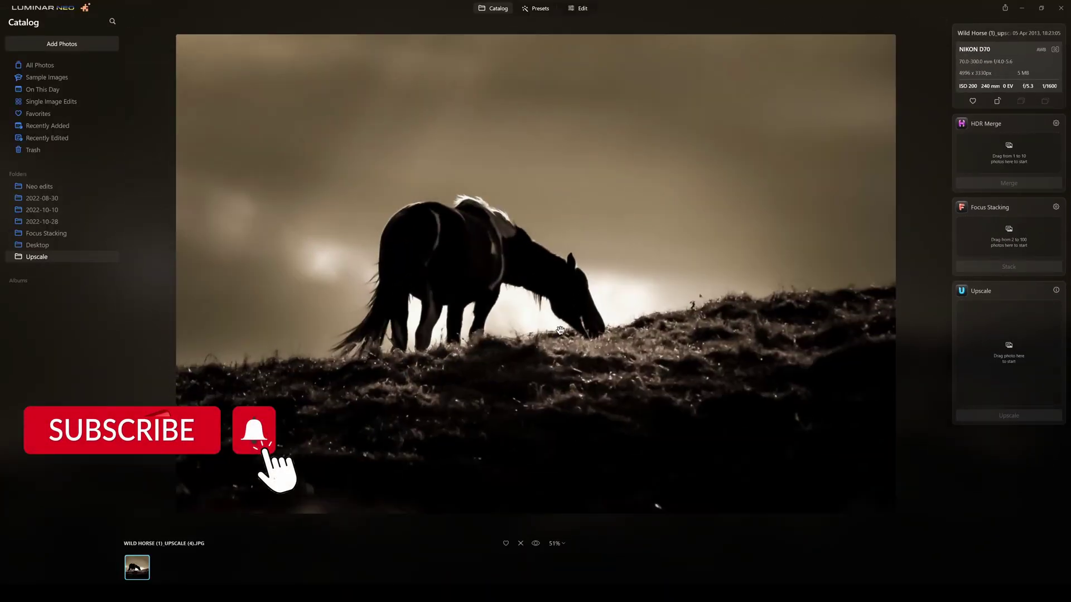
{"action": "scroll", "coordinate": [530, 315], "scroll_direction": "up", "scroll_amount": 3}
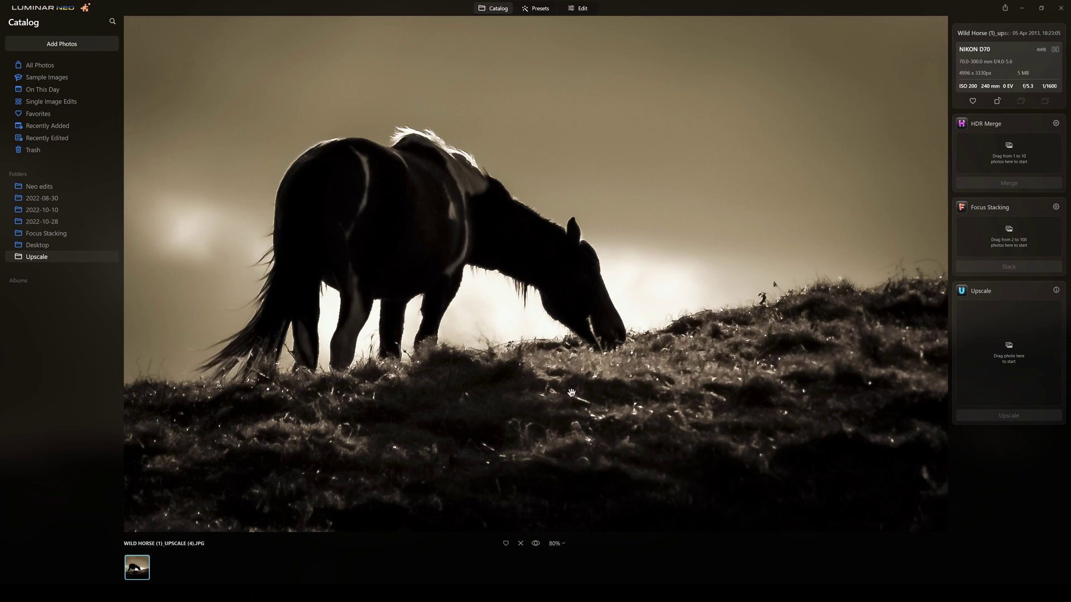
{"action": "left_click", "coordinate": [500, 10]}
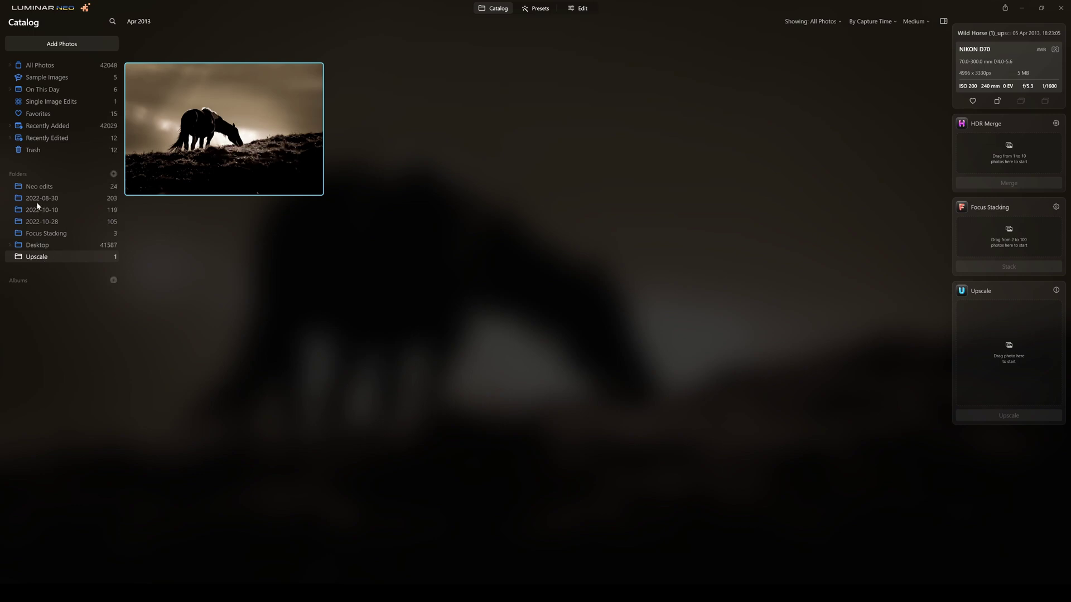
- Upscale the horse photo from Neo edits again, this time at 4x
{"action": "left_click", "coordinate": [33, 187]}
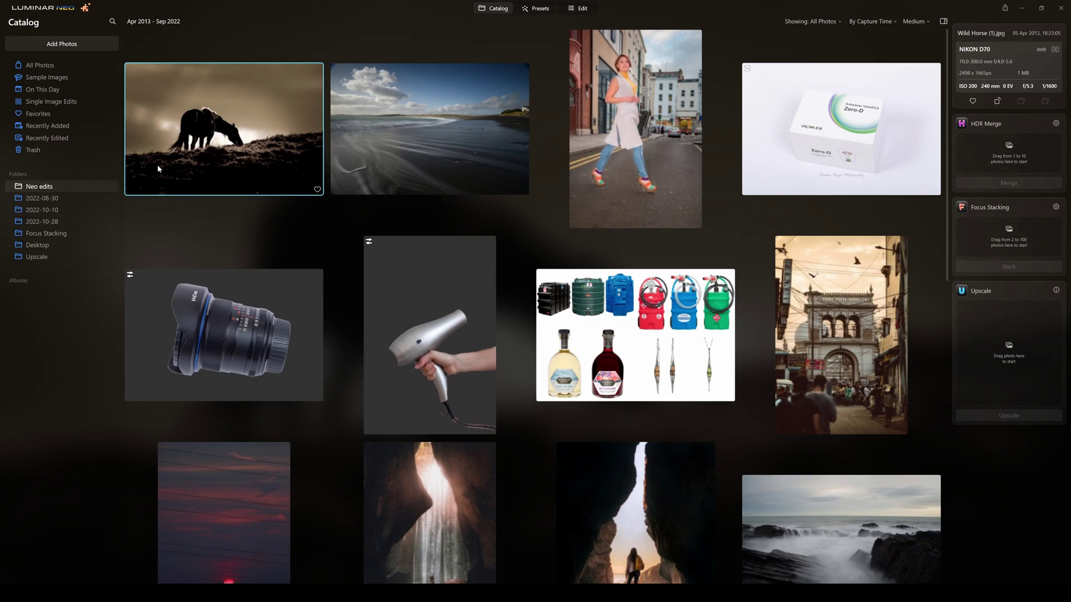
{"action": "left_click_drag", "start_coordinate": [184, 173], "coordinate": [982, 339]}
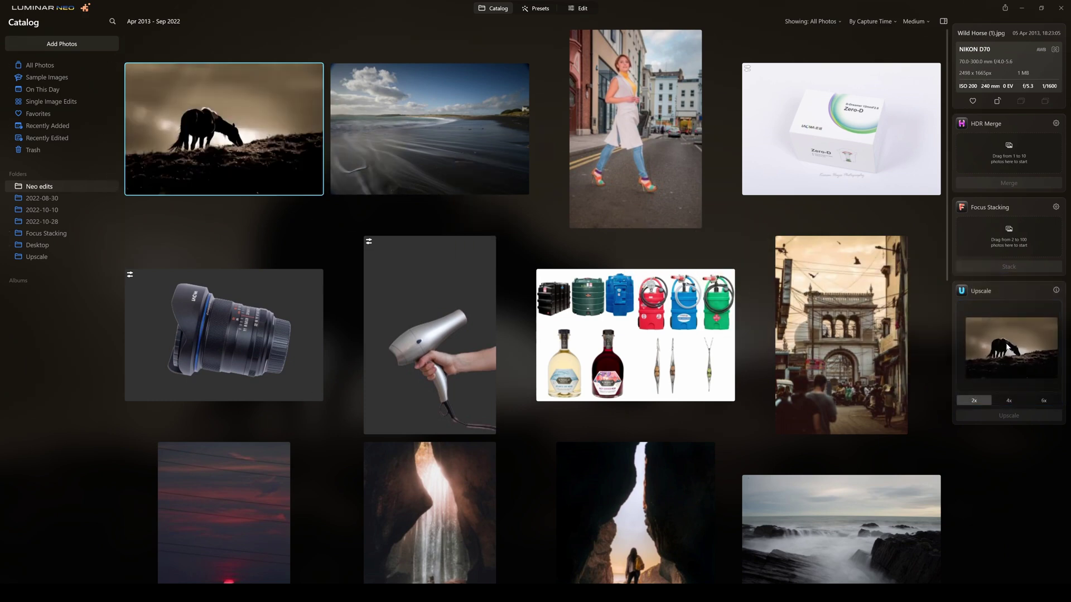
{"action": "left_click", "coordinate": [1009, 401]}
{"action": "left_click", "coordinate": [1011, 416]}
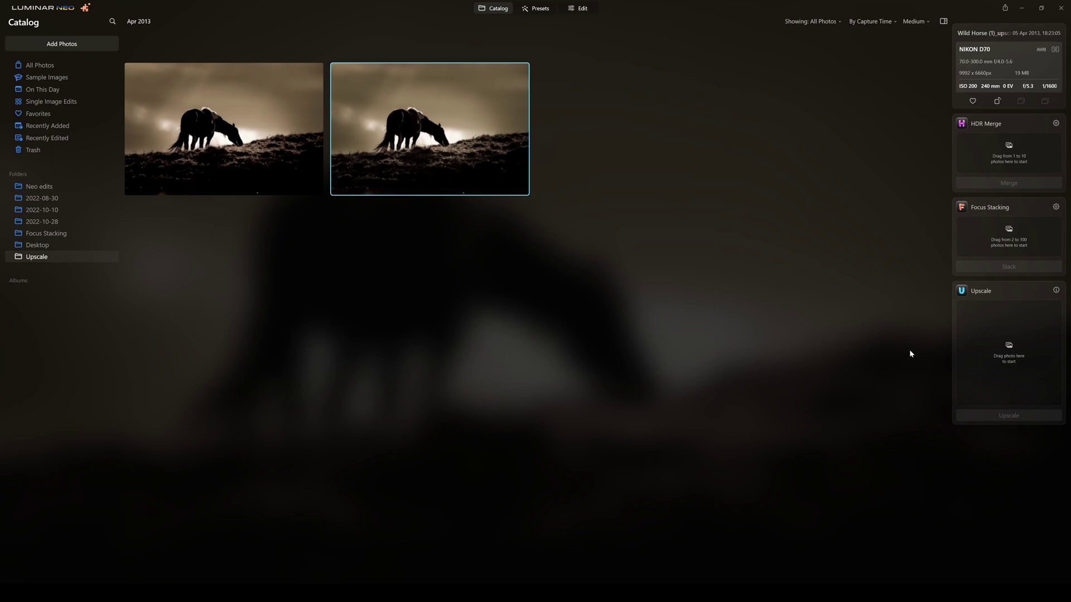
- Compare the 2x and 4x copies' resolution and file size, then open the 4x result
{"action": "left_click", "coordinate": [266, 155]}
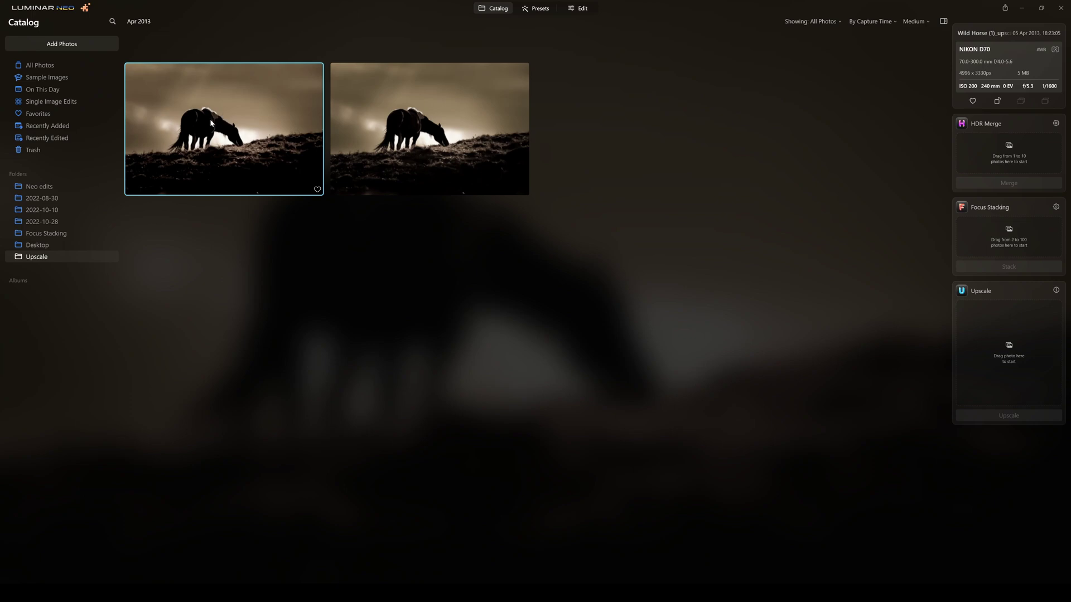
{"action": "left_click", "coordinate": [413, 123]}
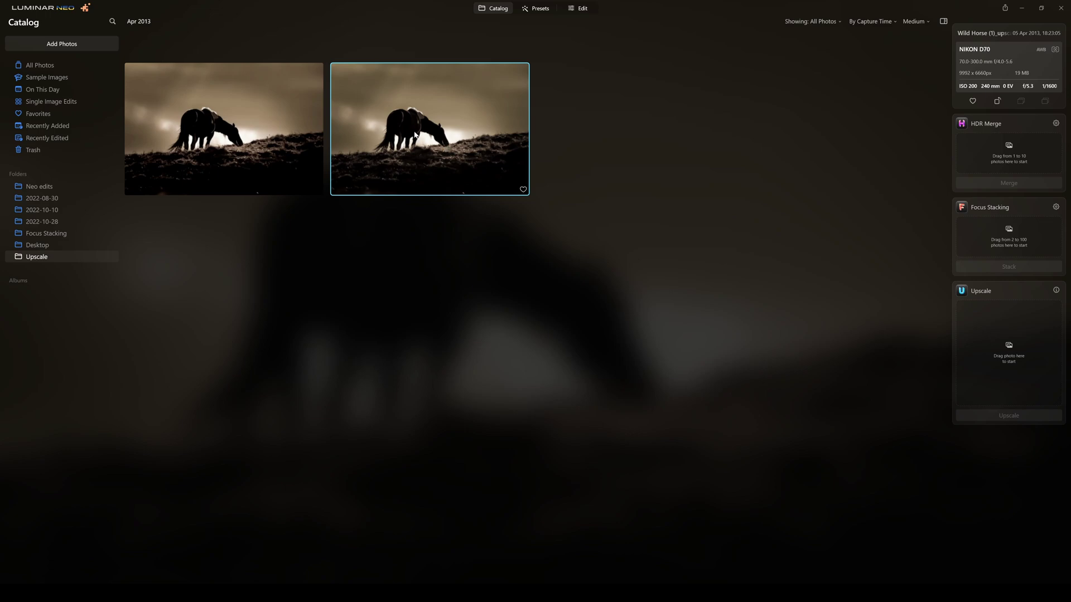
{"action": "double_click", "coordinate": [423, 129]}
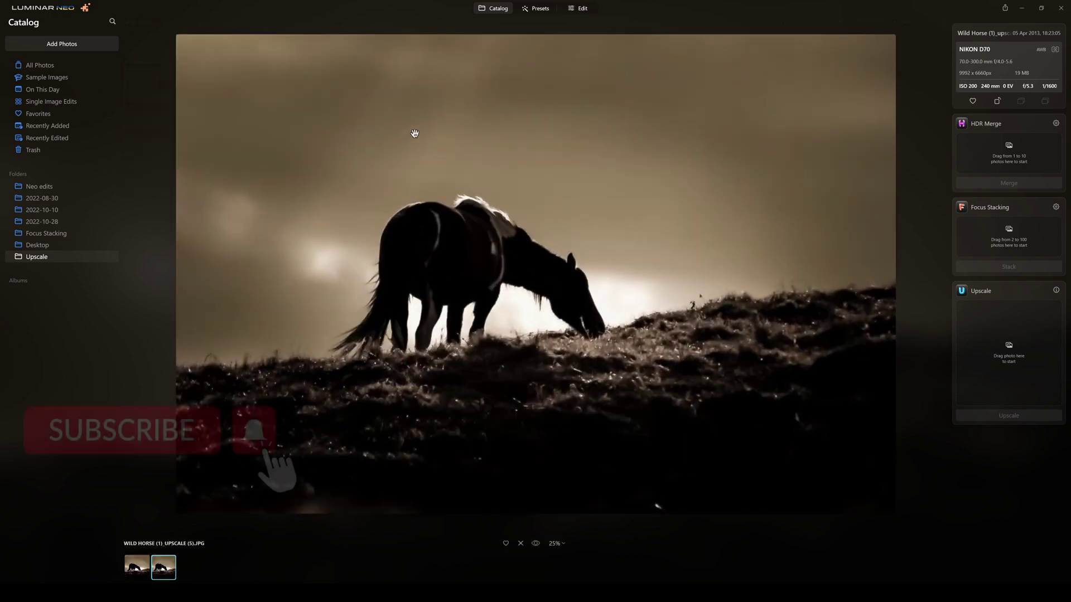
- Zoom and pan across the 4x horse, then load the original into Upscale again
{"action": "left_click", "coordinate": [517, 314]}
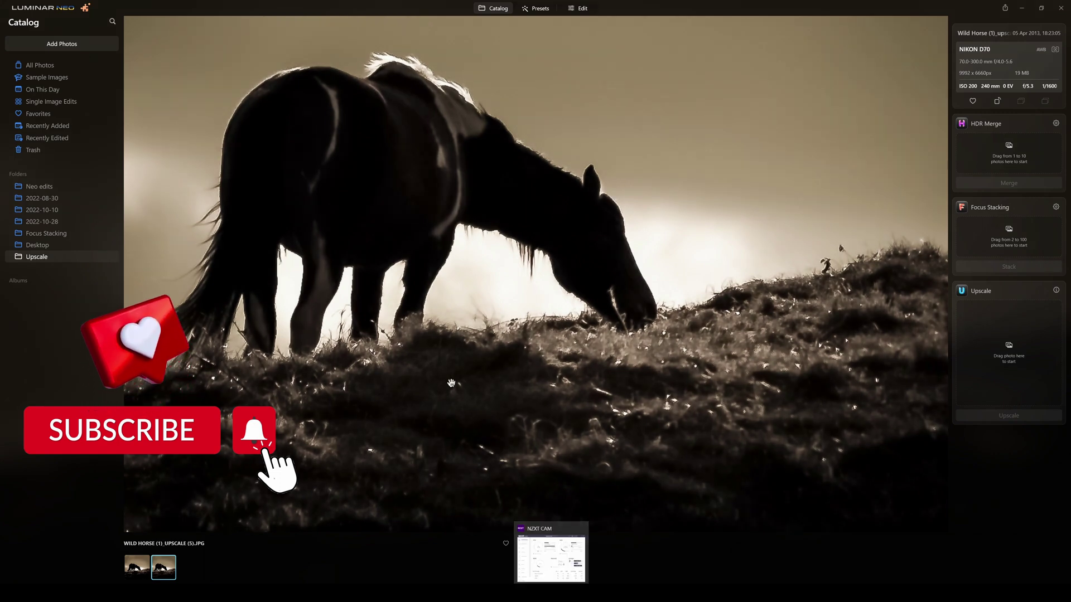
{"action": "left_click_drag", "start_coordinate": [353, 157], "coordinate": [480, 182]}
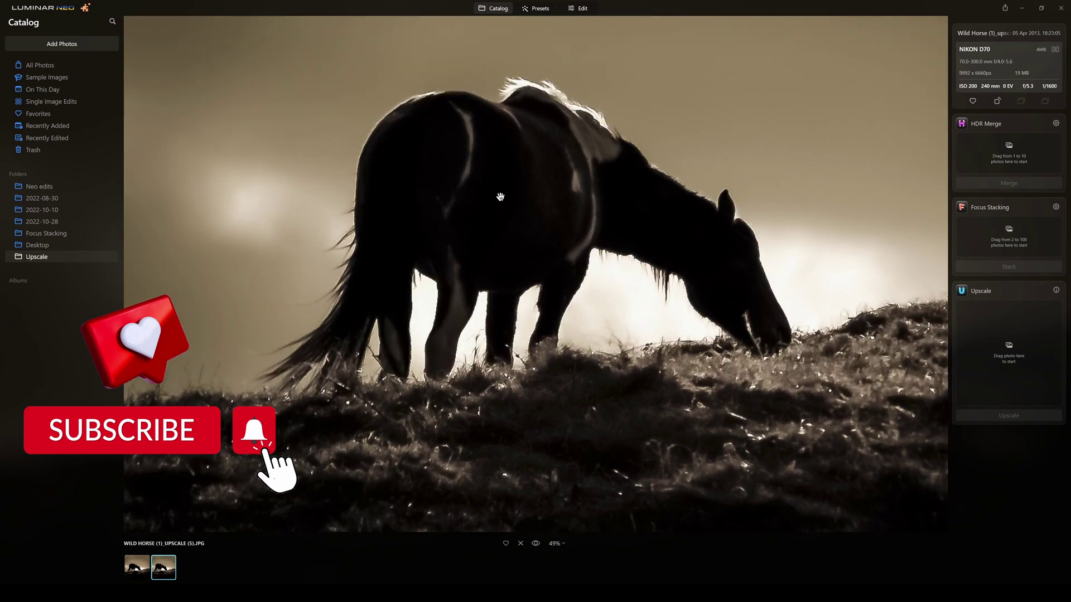
{"action": "left_click_drag", "start_coordinate": [531, 210], "coordinate": [299, 175]}
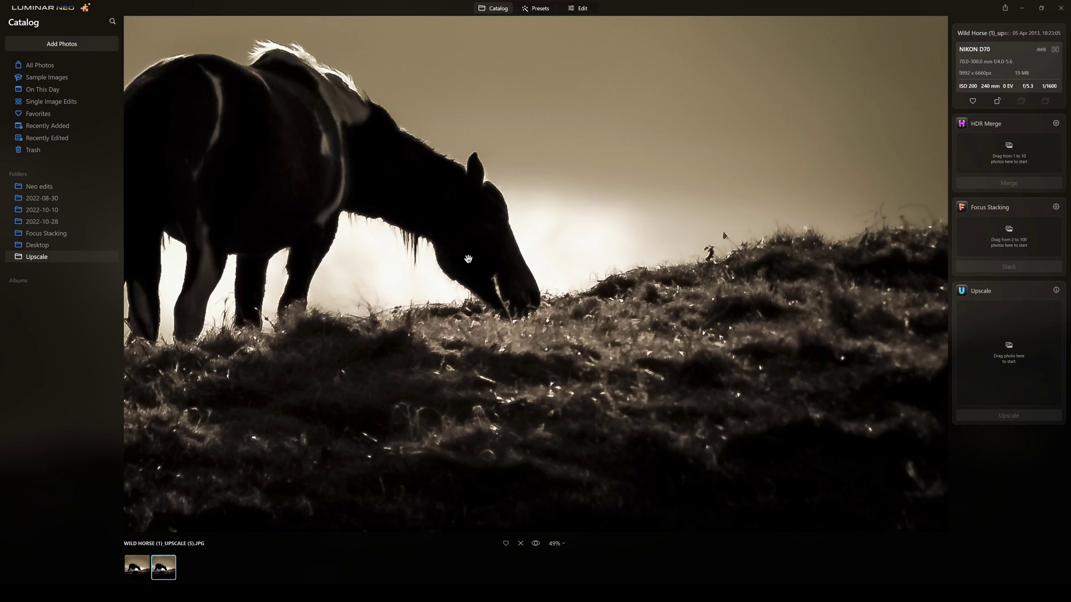
{"action": "left_click_drag", "start_coordinate": [325, 115], "coordinate": [473, 139]}
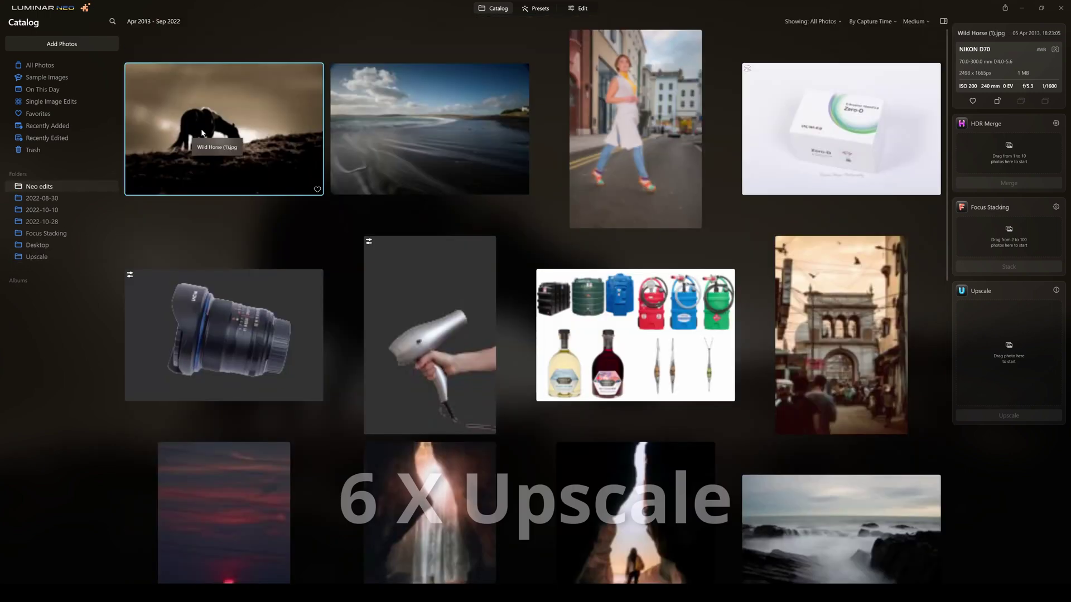
{"action": "left_click_drag", "start_coordinate": [223, 128], "coordinate": [1032, 364]}
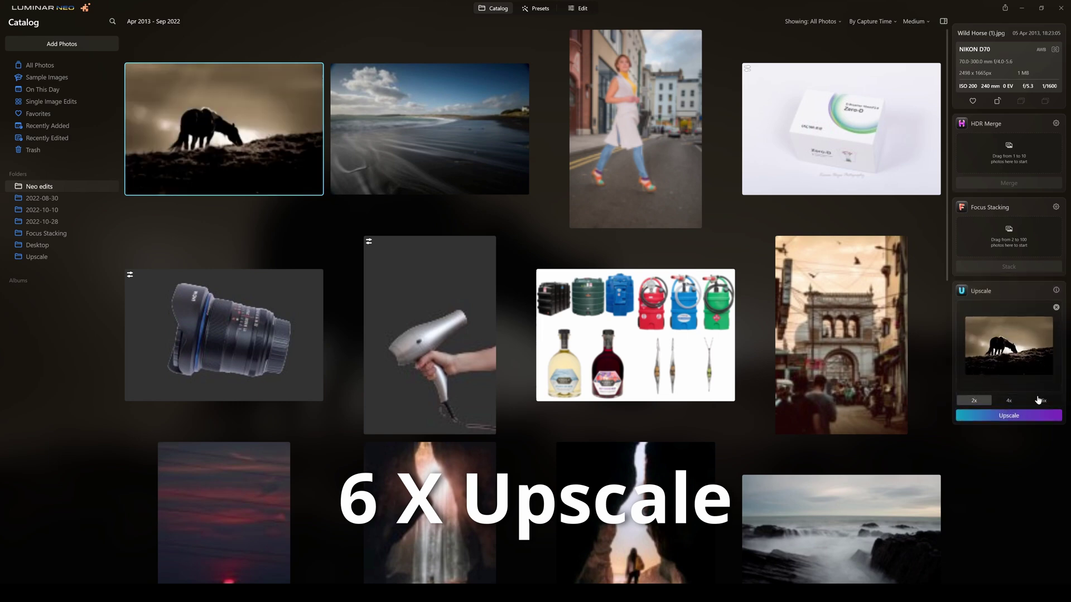
- Upscale the horse photo at 6x, producing a 14988 x 9990 px, 34 MB copy
{"action": "left_click", "coordinate": [1041, 401]}
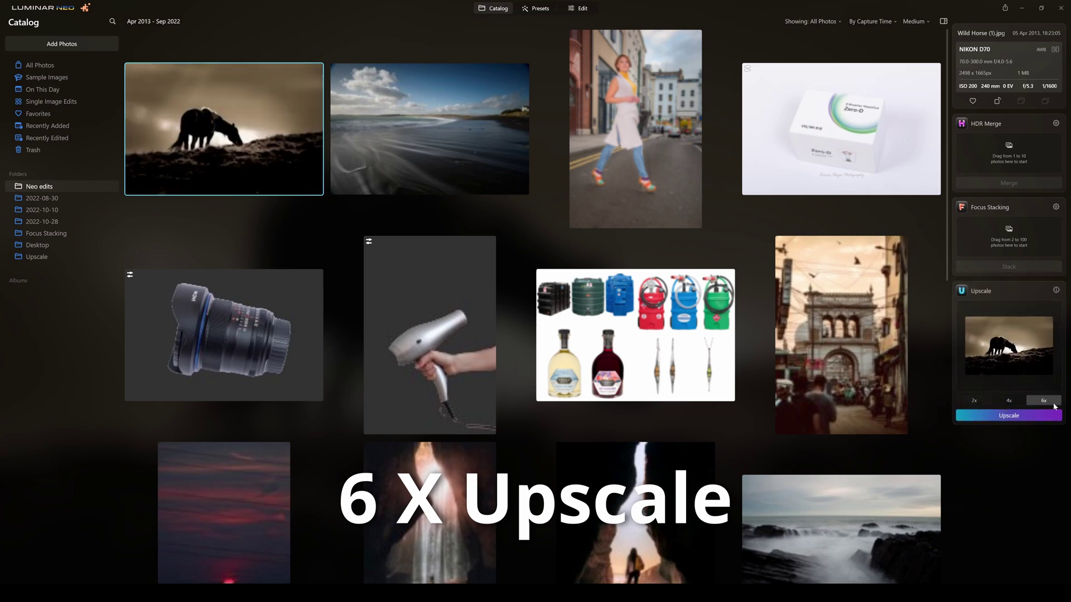
{"action": "left_click", "coordinate": [1007, 417]}
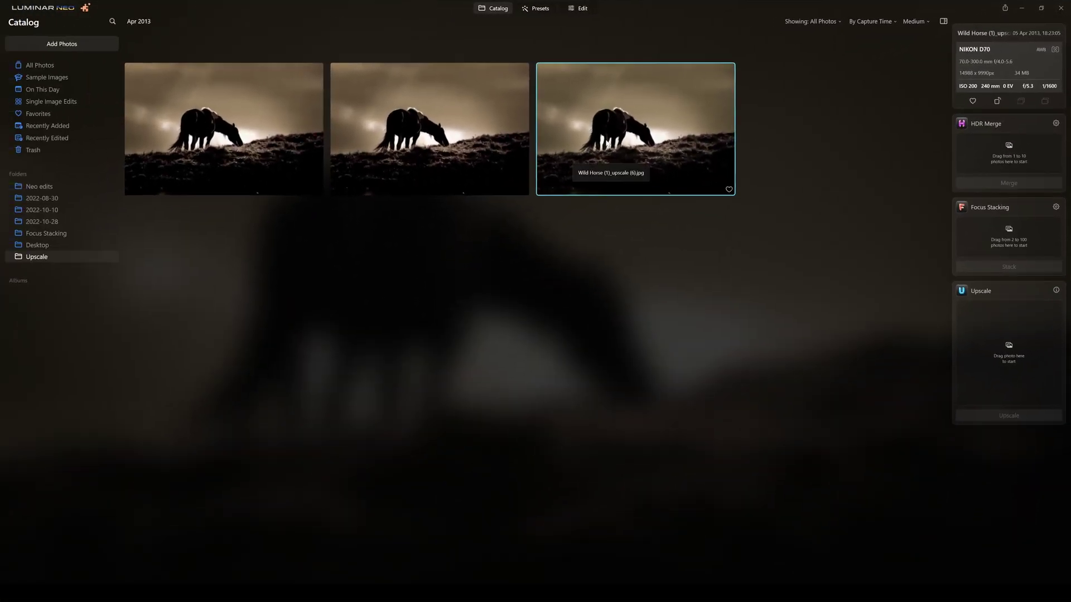
{"action": "double_click", "coordinate": [612, 143]}
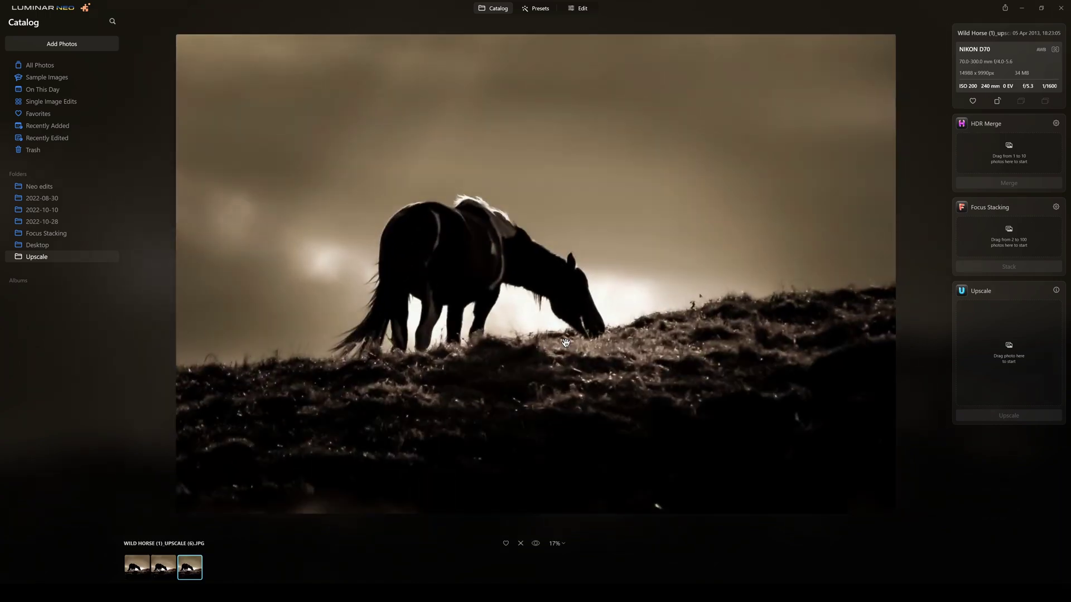
{"action": "scroll", "coordinate": [565, 342], "scroll_direction": "up", "scroll_amount": 3}
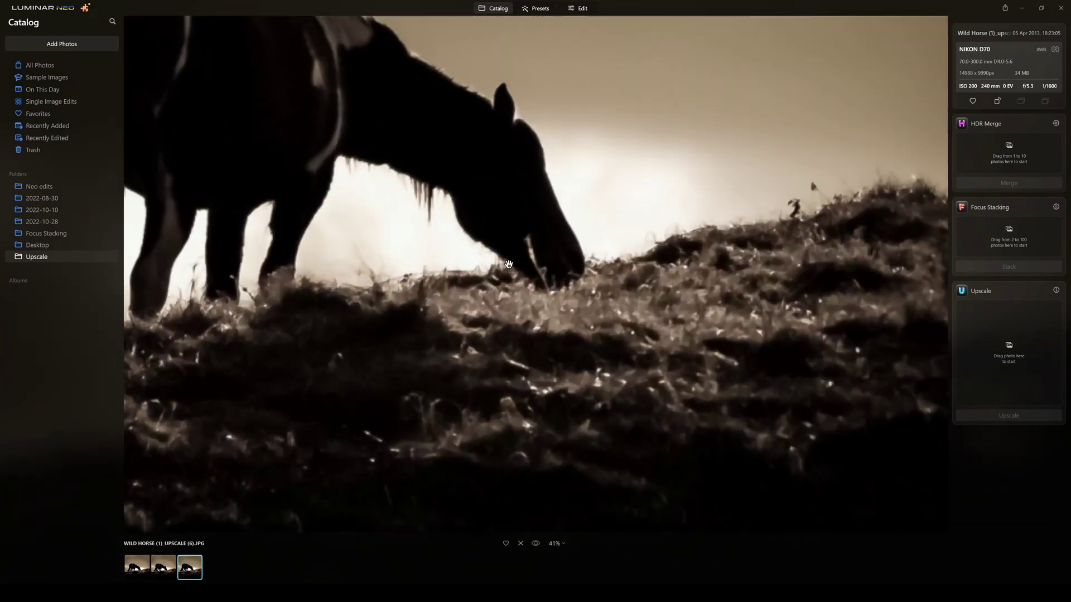
{"action": "scroll", "coordinate": [470, 260], "scroll_direction": "up", "scroll_amount": 1}
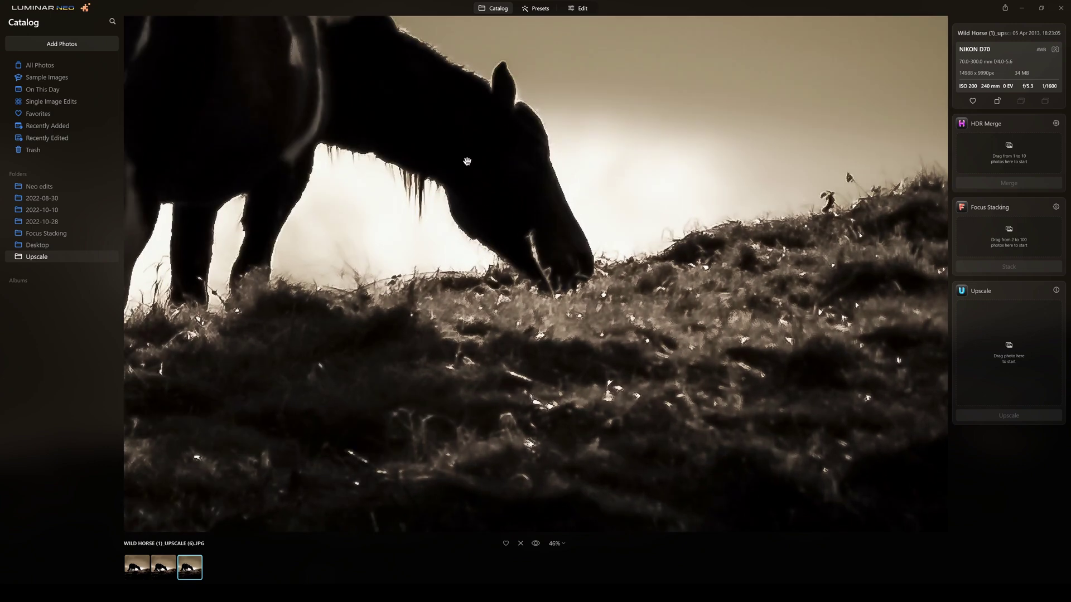
{"action": "left_click_drag", "start_coordinate": [468, 162], "coordinate": [713, 315]}
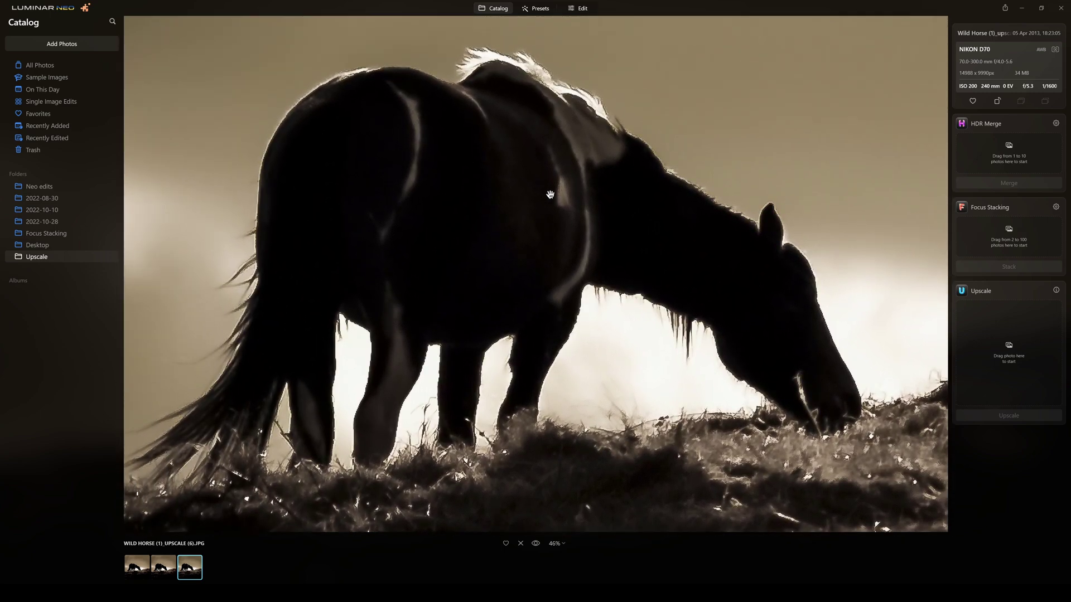
{"action": "left_click_drag", "start_coordinate": [693, 246], "coordinate": [337, 149]}
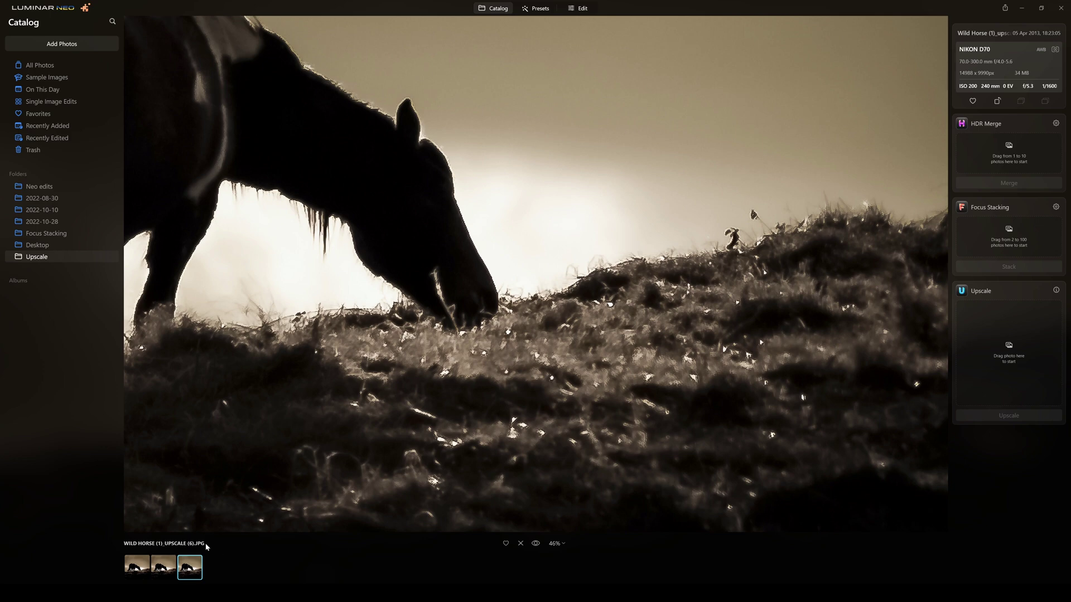
{"action": "left_click", "coordinate": [503, 9]}
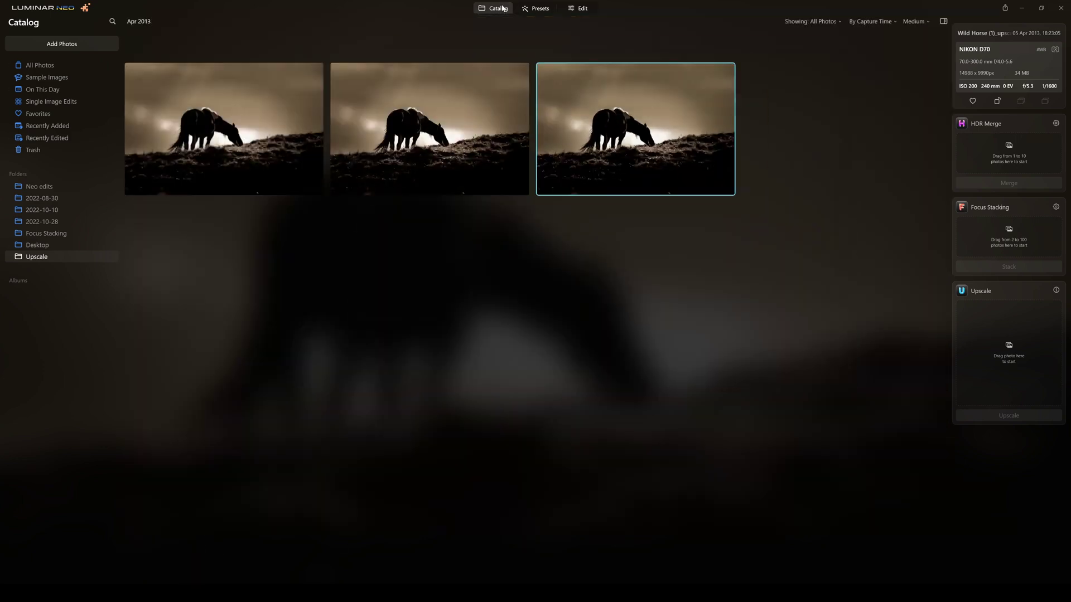
- Open the original Wild Horse (1).jpg, zoomed to about 400% on its back and mane
{"action": "left_click", "coordinate": [37, 187]}
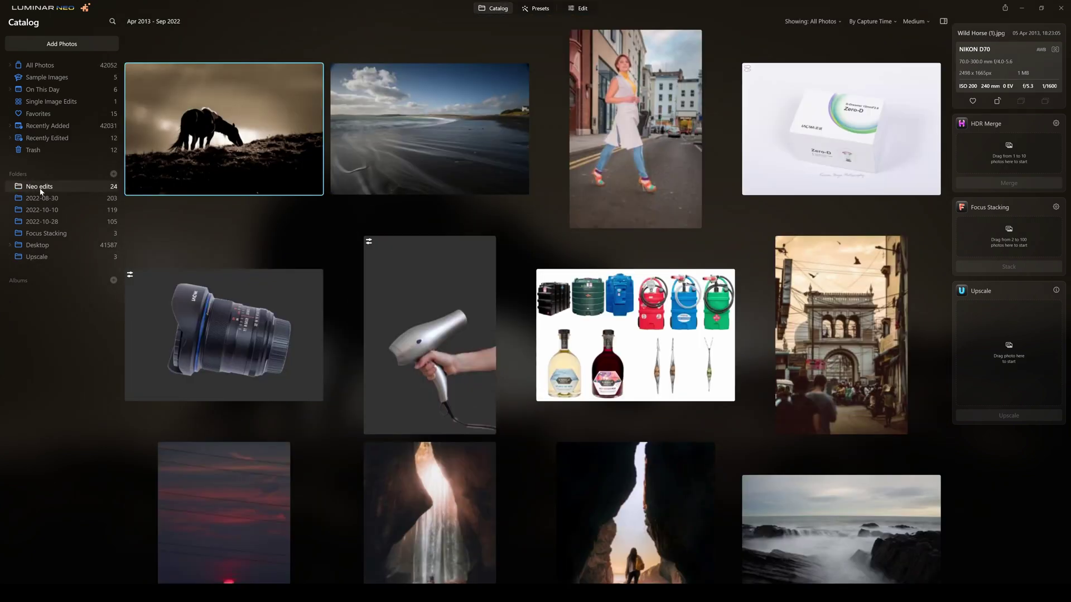
{"action": "double_click", "coordinate": [224, 138]}
{"action": "scroll", "coordinate": [536, 243], "scroll_direction": "up", "scroll_amount": 5}
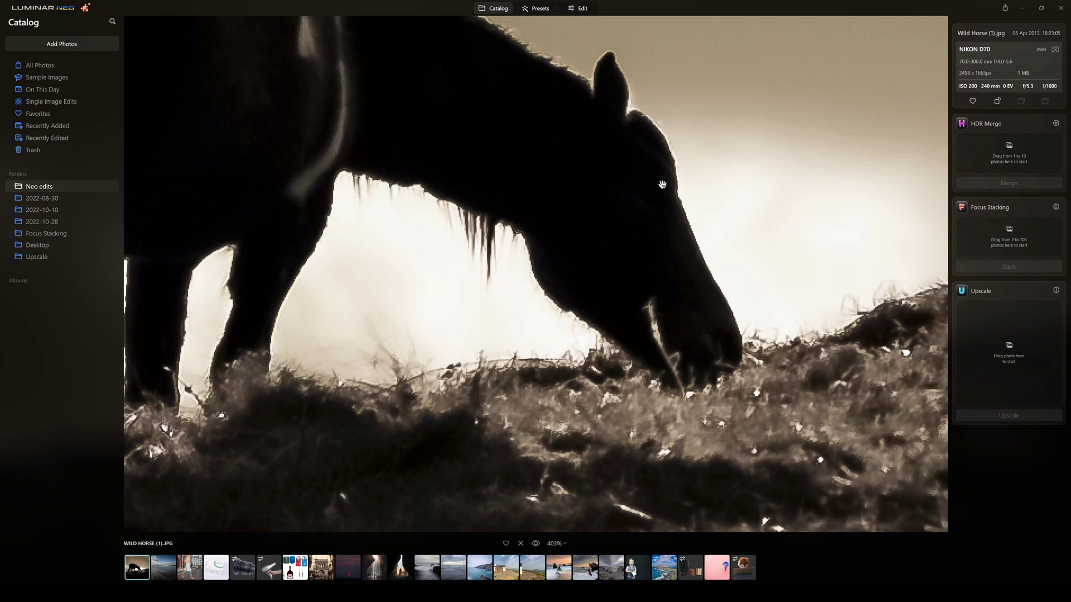
{"action": "left_click_drag", "start_coordinate": [522, 77], "coordinate": [735, 276]}
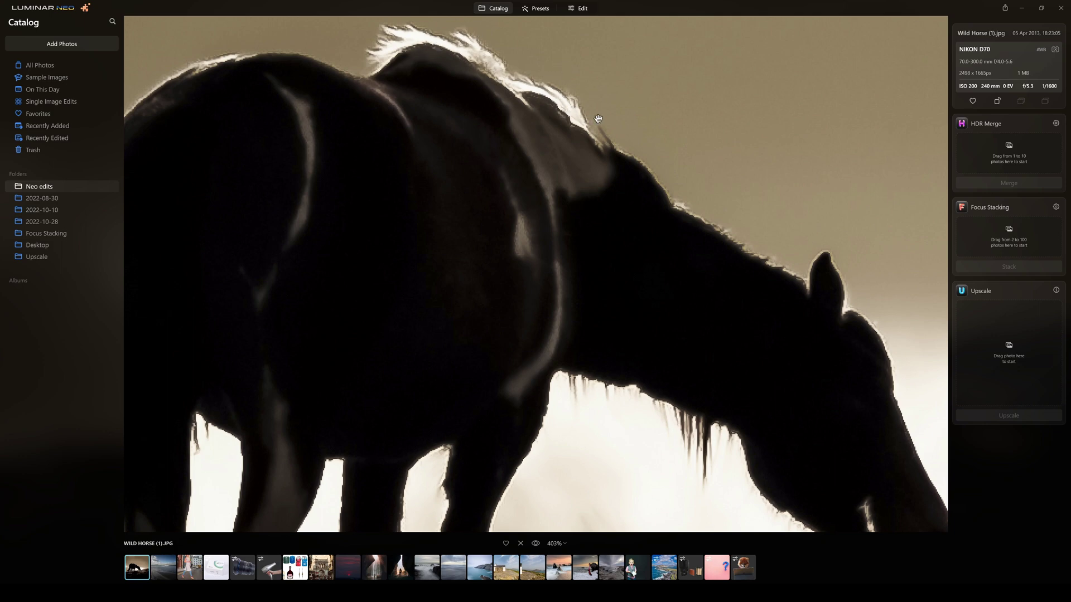
- View the 6x upscaled copy zoomed to 65%, panning over the horse's back and head
{"action": "left_click", "coordinate": [39, 257]}
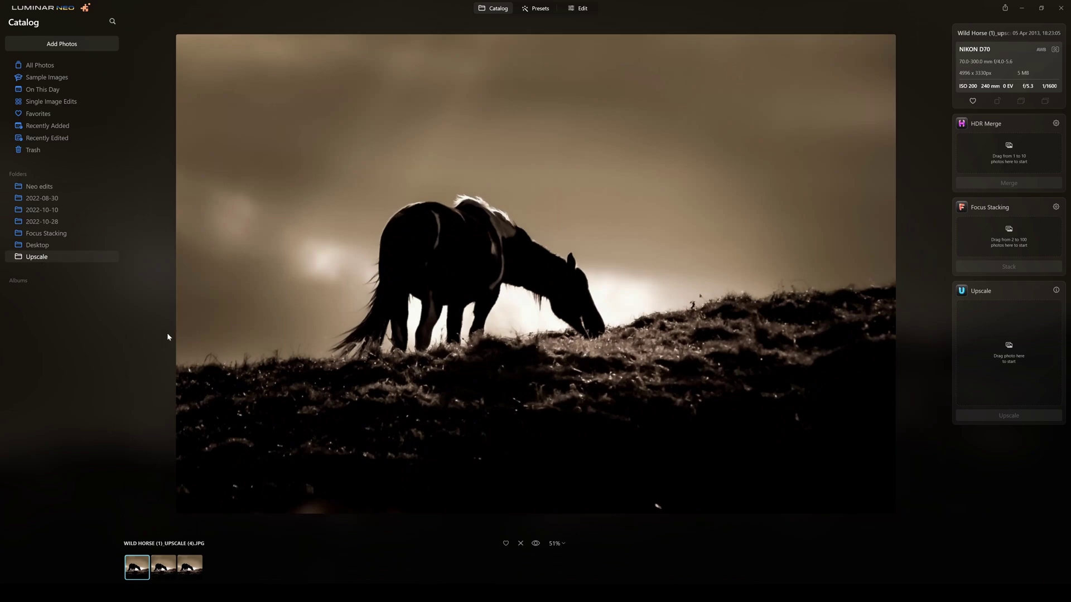
{"action": "left_click", "coordinate": [197, 564]}
{"action": "scroll", "coordinate": [576, 300], "scroll_direction": "up", "scroll_amount": 3}
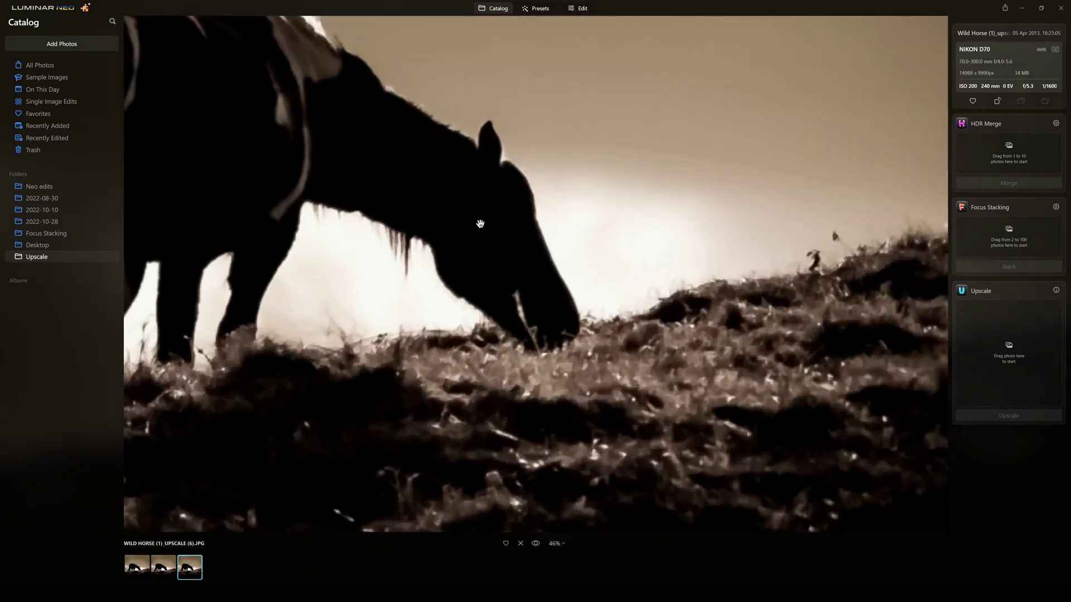
{"action": "scroll", "coordinate": [481, 224], "scroll_direction": "up", "scroll_amount": 2}
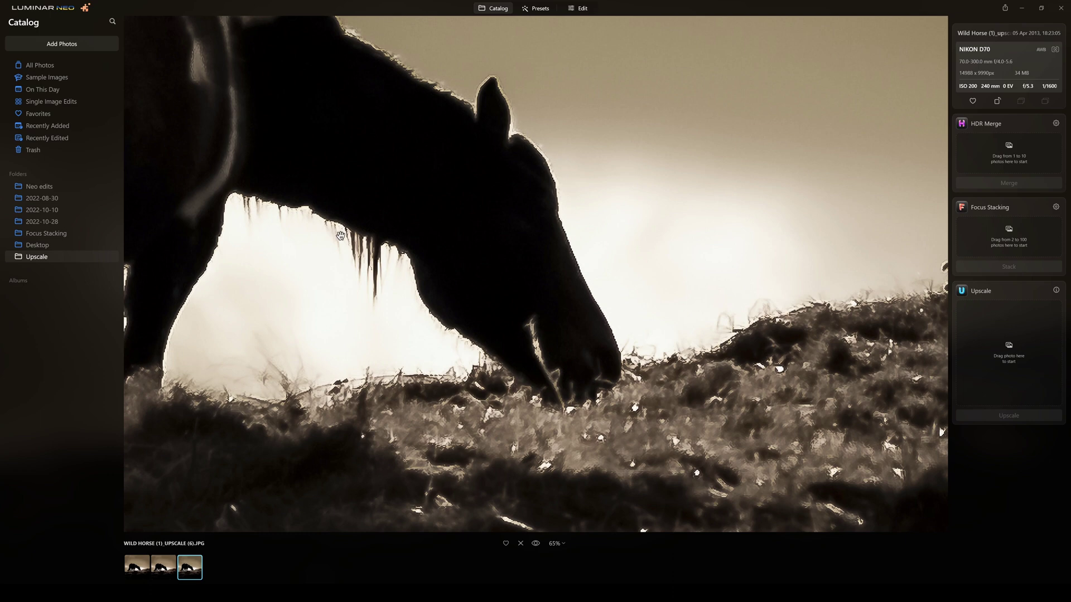
{"action": "left_click_drag", "start_coordinate": [307, 74], "coordinate": [581, 277]}
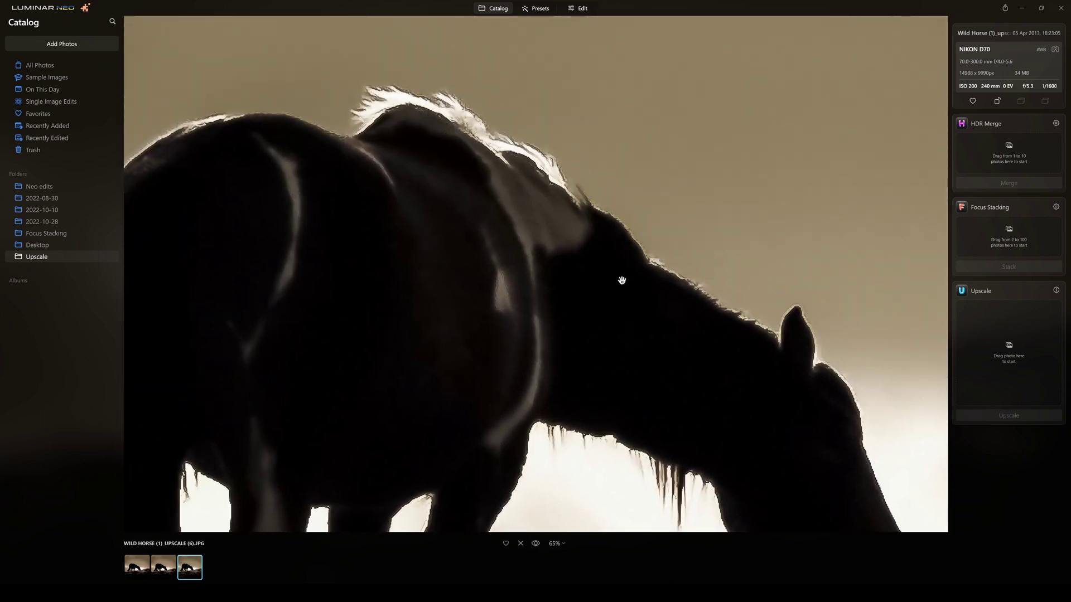
{"action": "left_click_drag", "start_coordinate": [621, 280], "coordinate": [574, 254]}
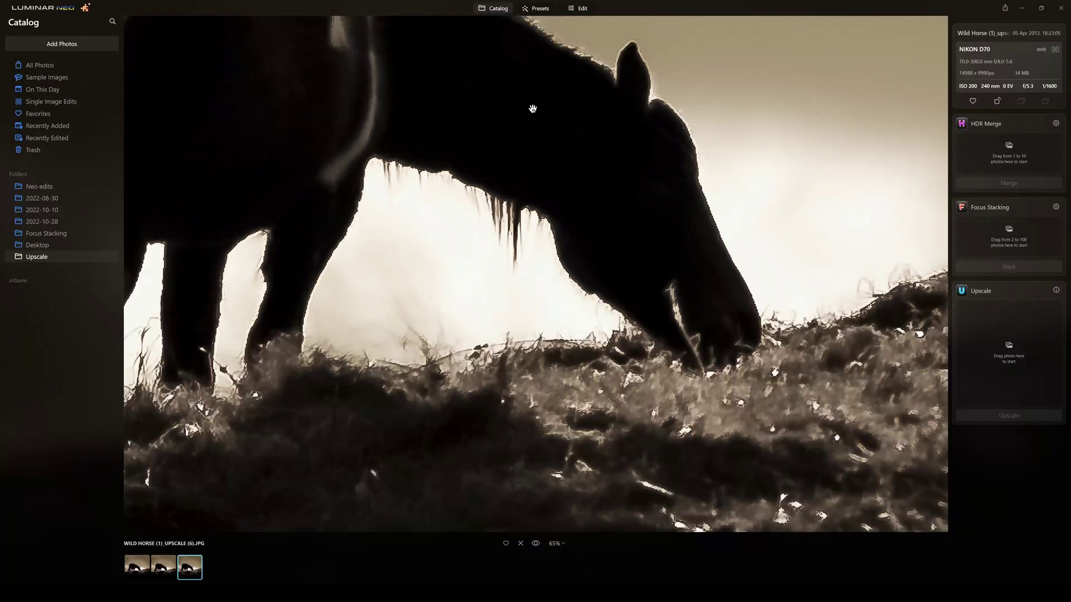
{"action": "scroll", "coordinate": [623, 222], "scroll_direction": "up", "scroll_amount": 3}
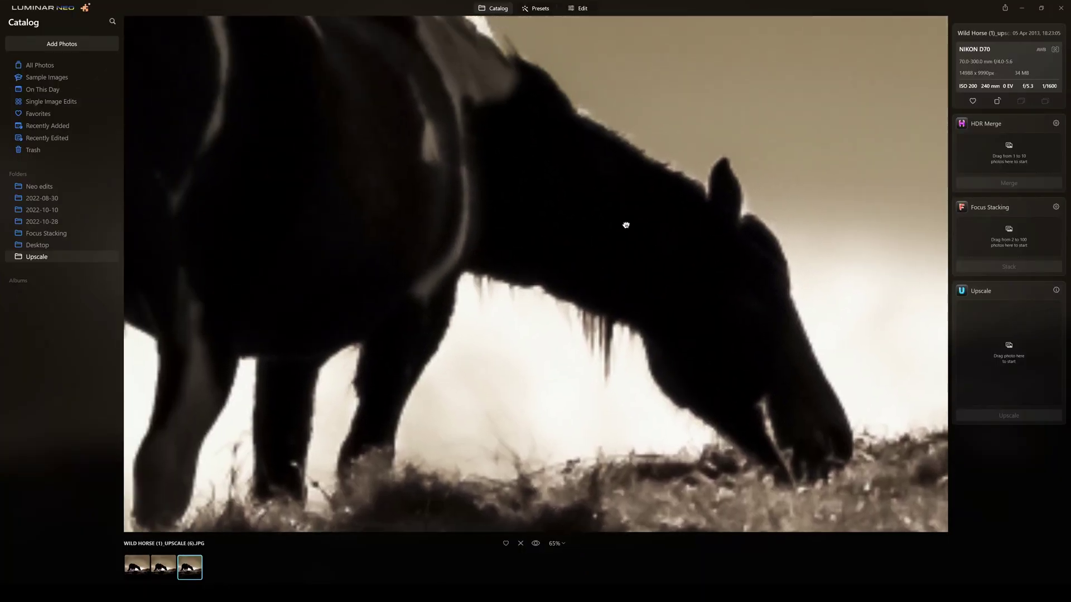
{"action": "left_click_drag", "start_coordinate": [475, 53], "coordinate": [622, 199]}
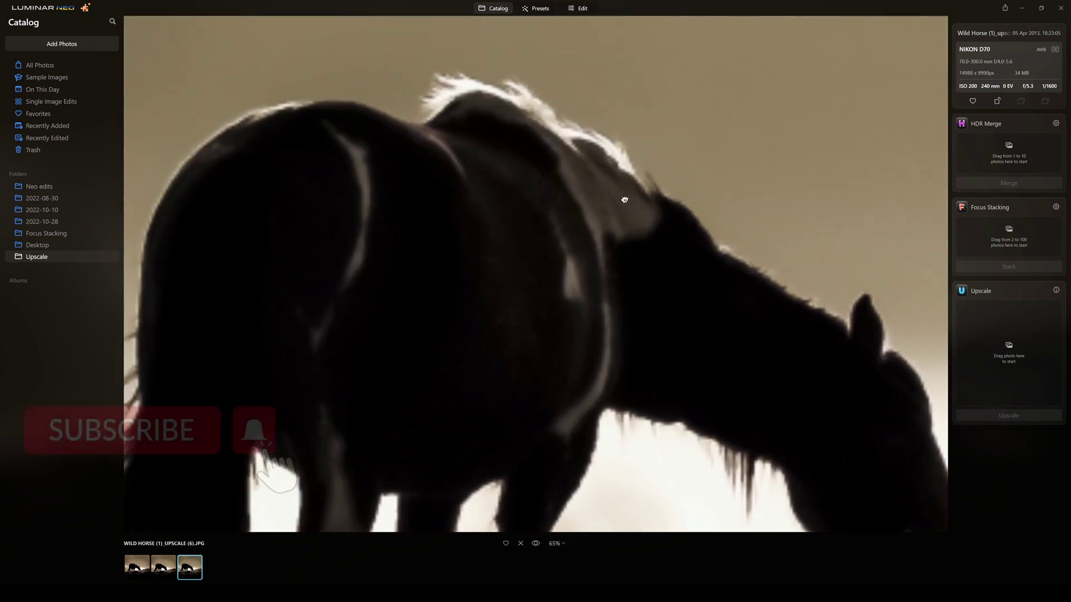
{"action": "left_click", "coordinate": [494, 12]}
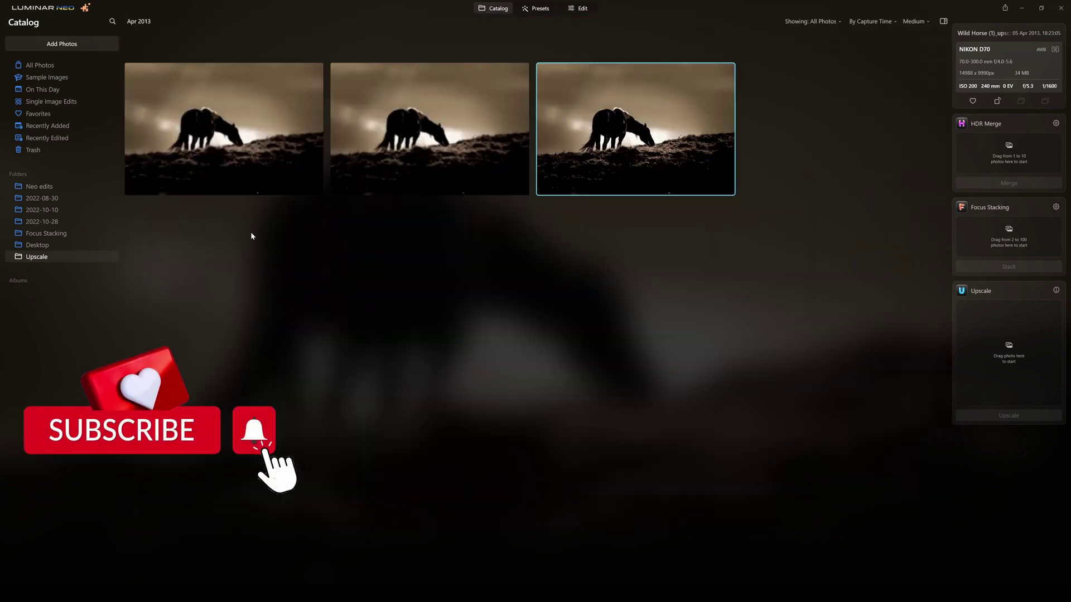
- Reopen the original Wild Horse (1).jpg, zooming and panning across the neck and mane
{"action": "left_click", "coordinate": [47, 188]}
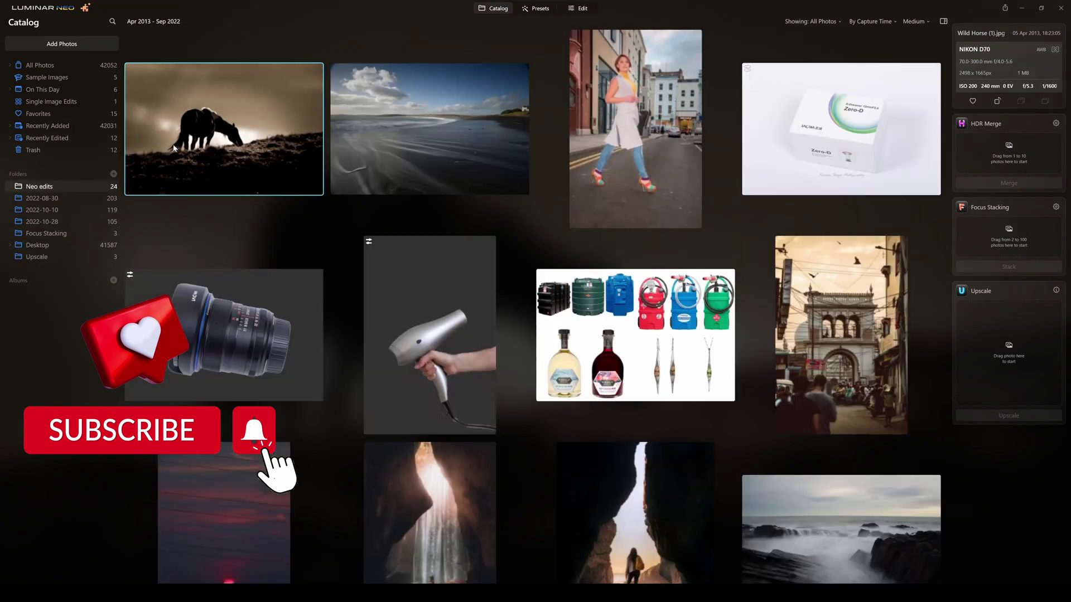
{"action": "double_click", "coordinate": [219, 142]}
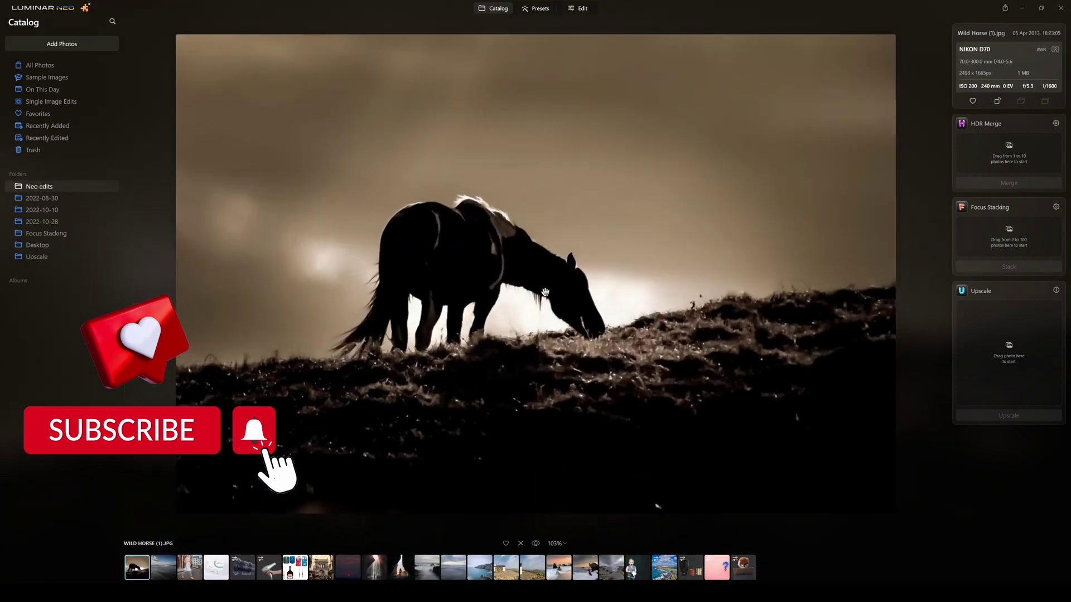
{"action": "scroll", "coordinate": [546, 292], "scroll_direction": "up", "scroll_amount": 5}
{"action": "left_click_drag", "start_coordinate": [301, 110], "coordinate": [550, 287]}
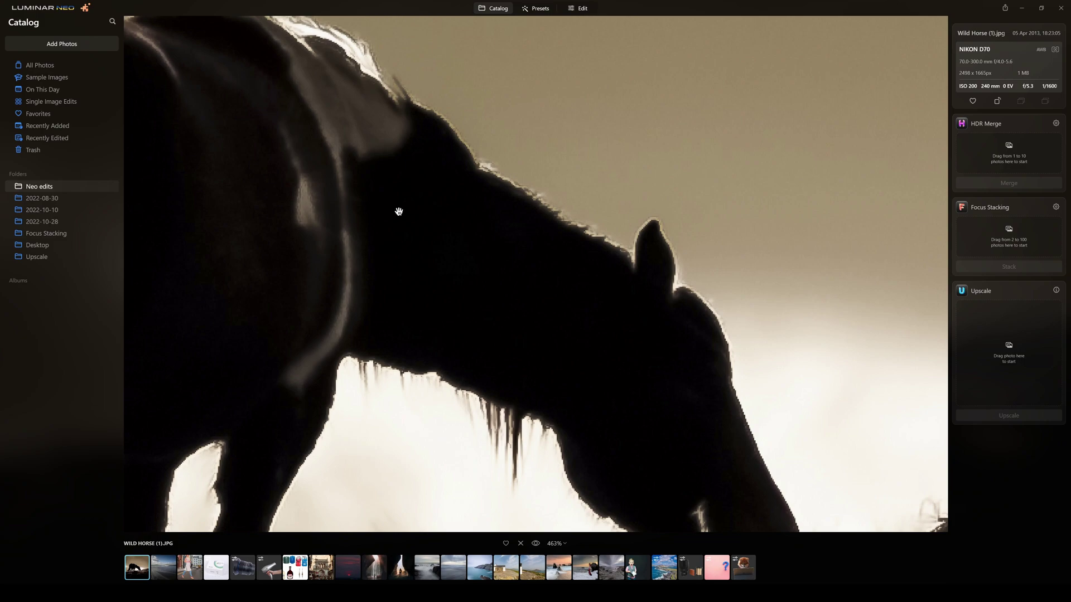
{"action": "scroll", "coordinate": [485, 237], "scroll_direction": "down", "scroll_amount": 3}
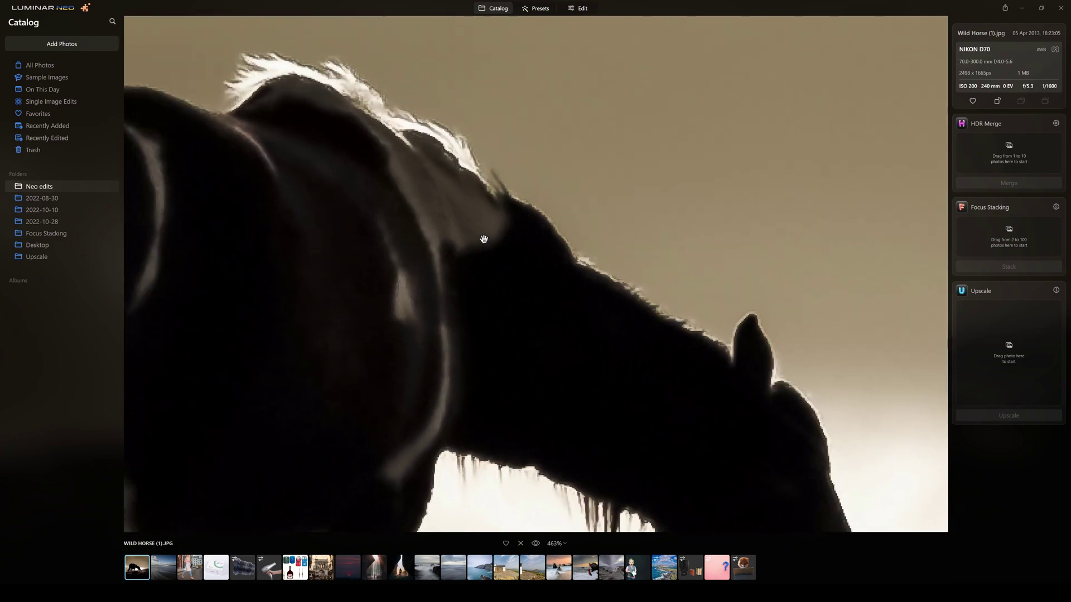